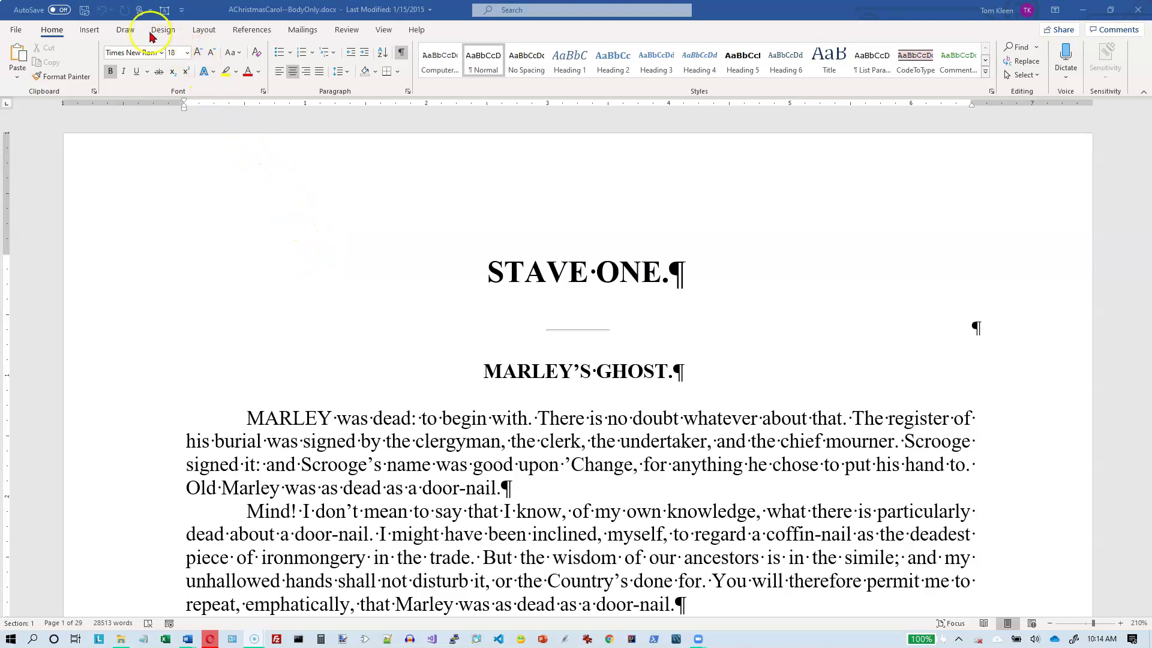
# Step: Browse the built-in Header and Footer galleries on the Insert tab, closing them without applying a design
pyautogui.click(91, 30)
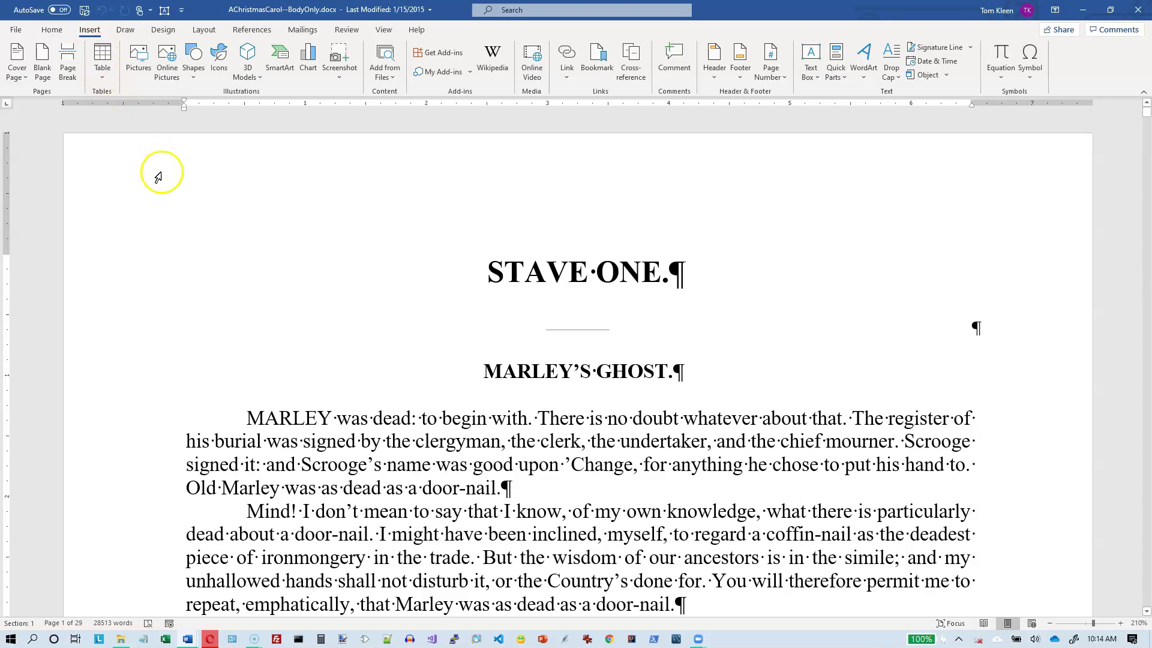
pyautogui.click(716, 75)
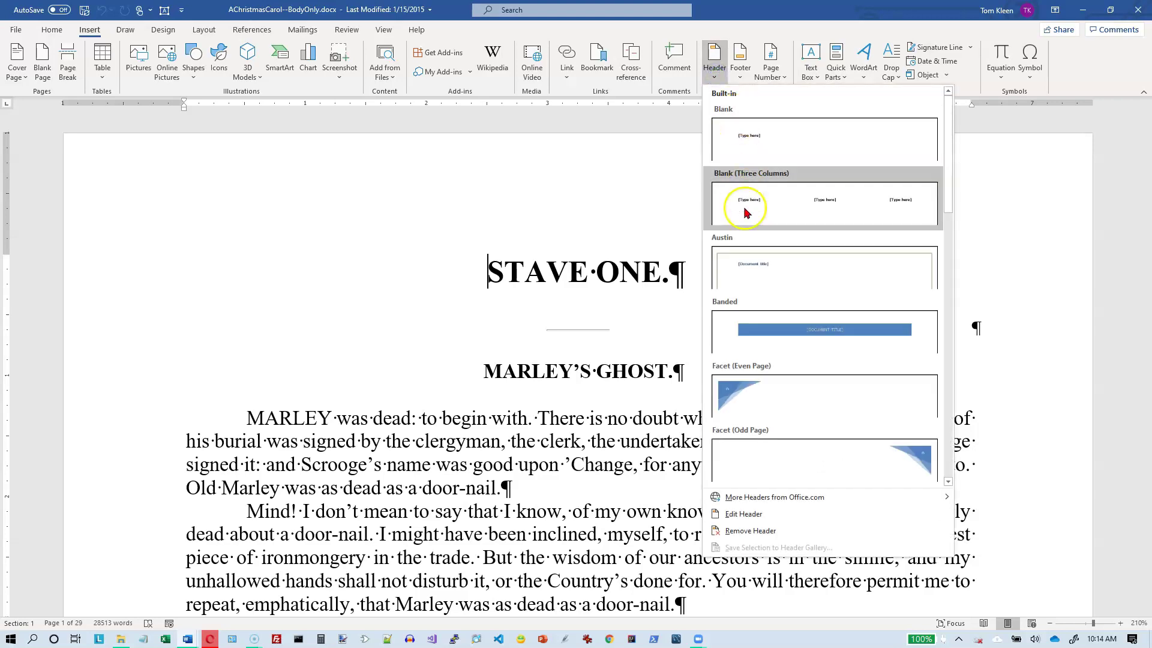
pyautogui.click(739, 76)
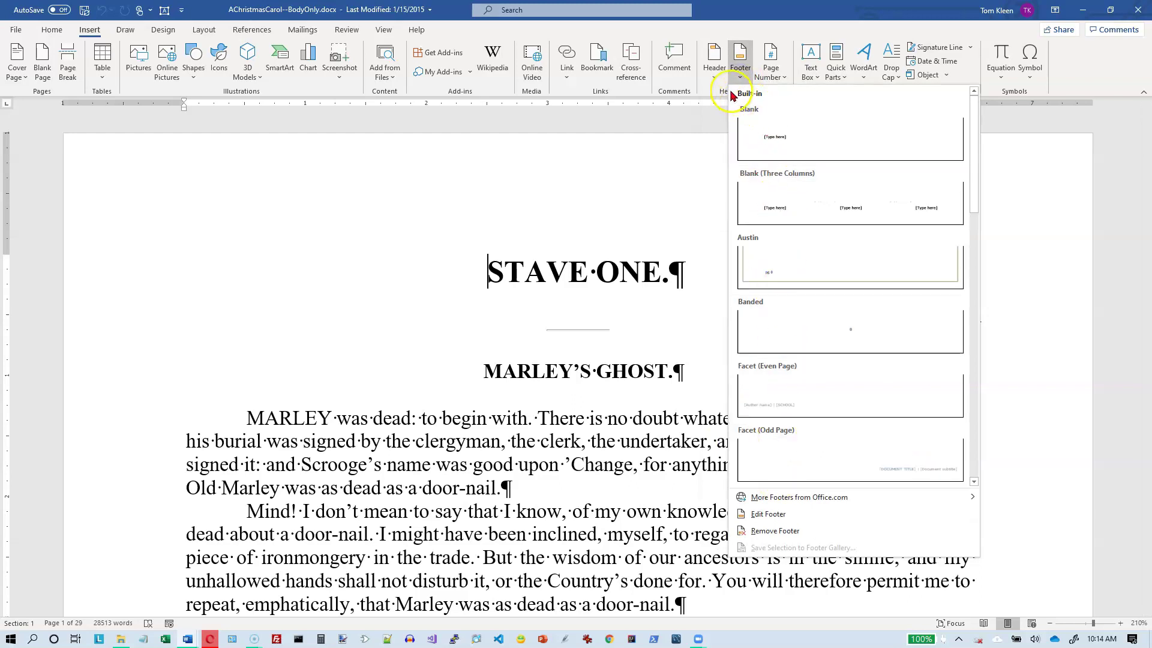
pyautogui.click(715, 75)
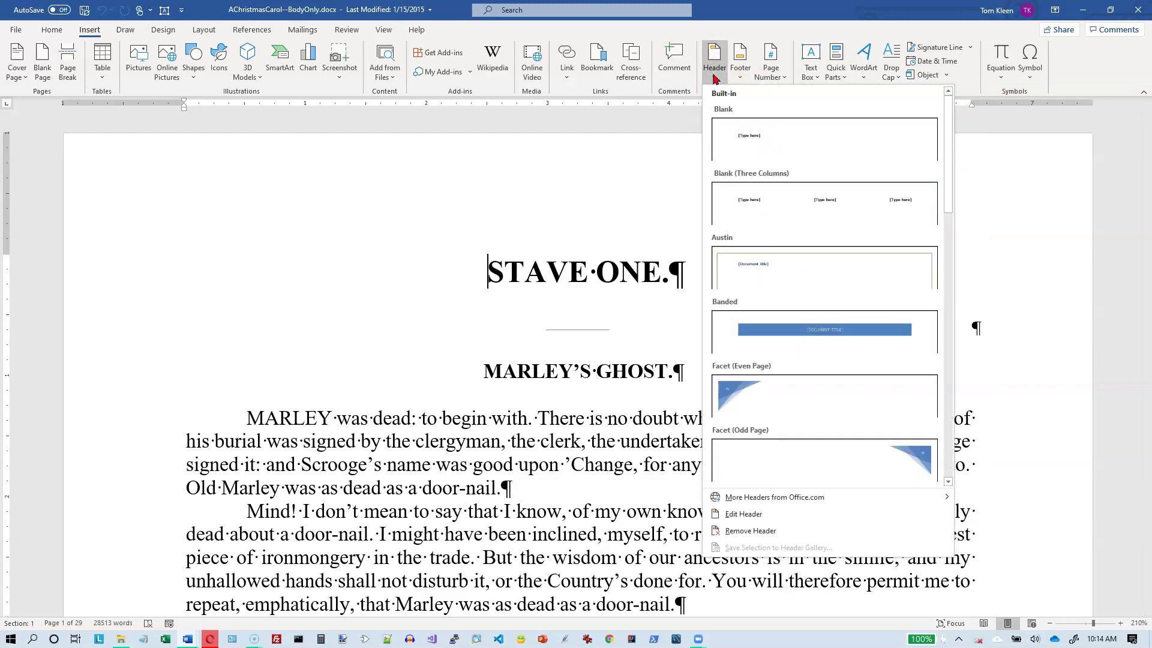
pyautogui.click(714, 77)
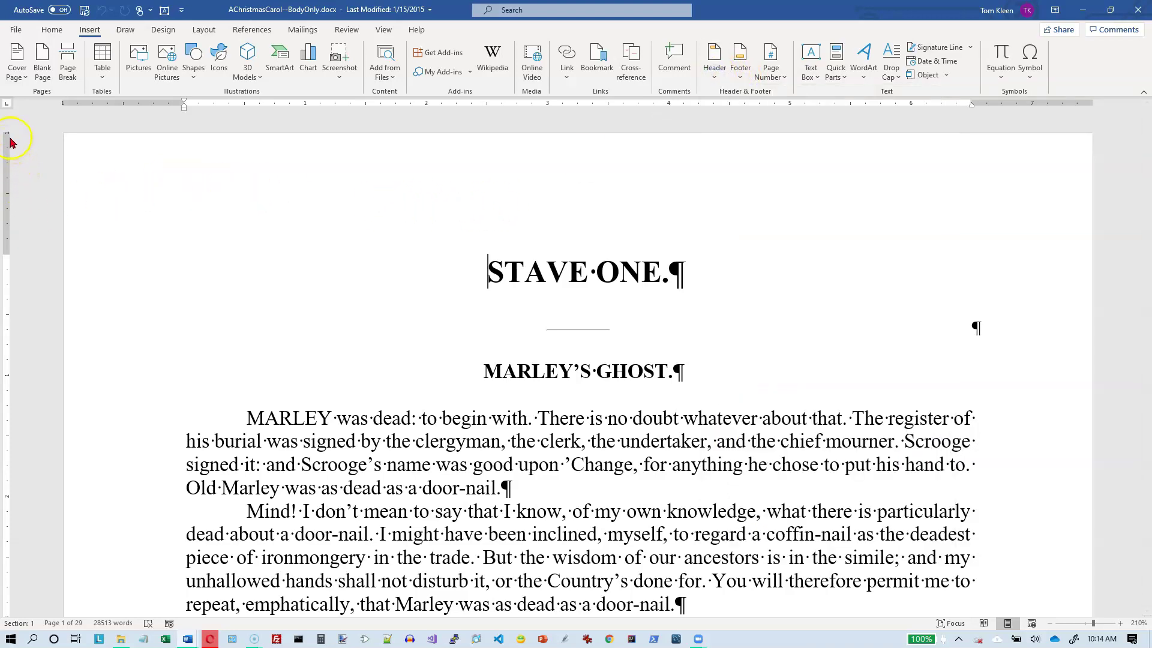
# Step: Switch to Print Layout view and return to the top of the document, showing the top margin
pyautogui.click(384, 31)
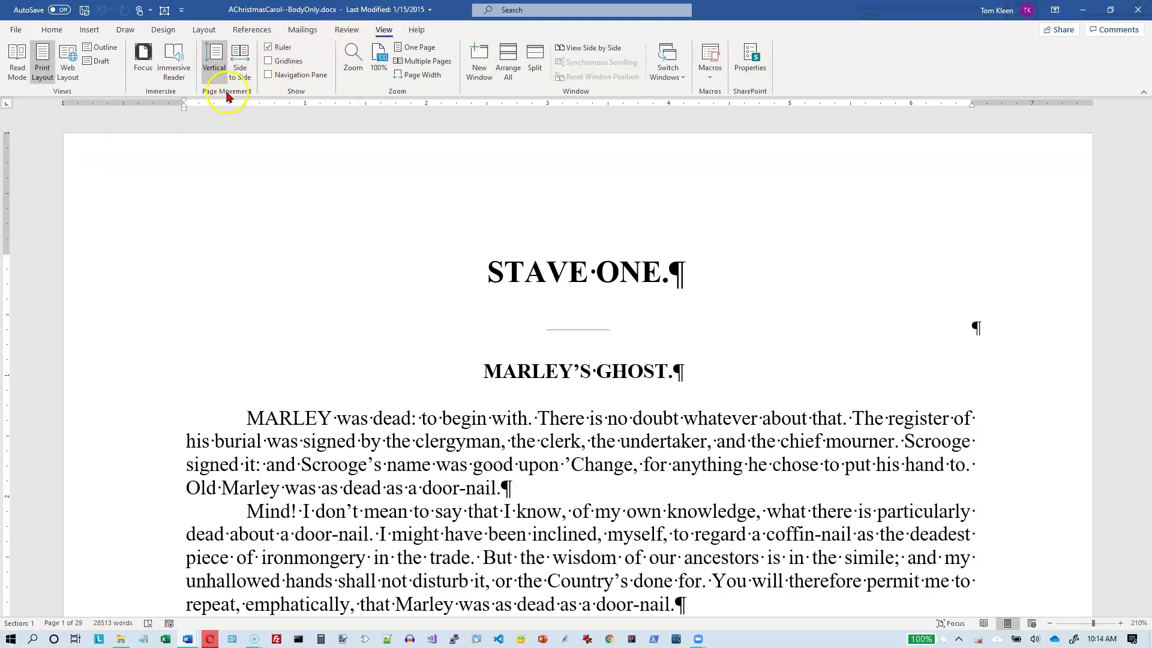
pyautogui.click(44, 84)
pyautogui.scroll(-4, 705, 343)
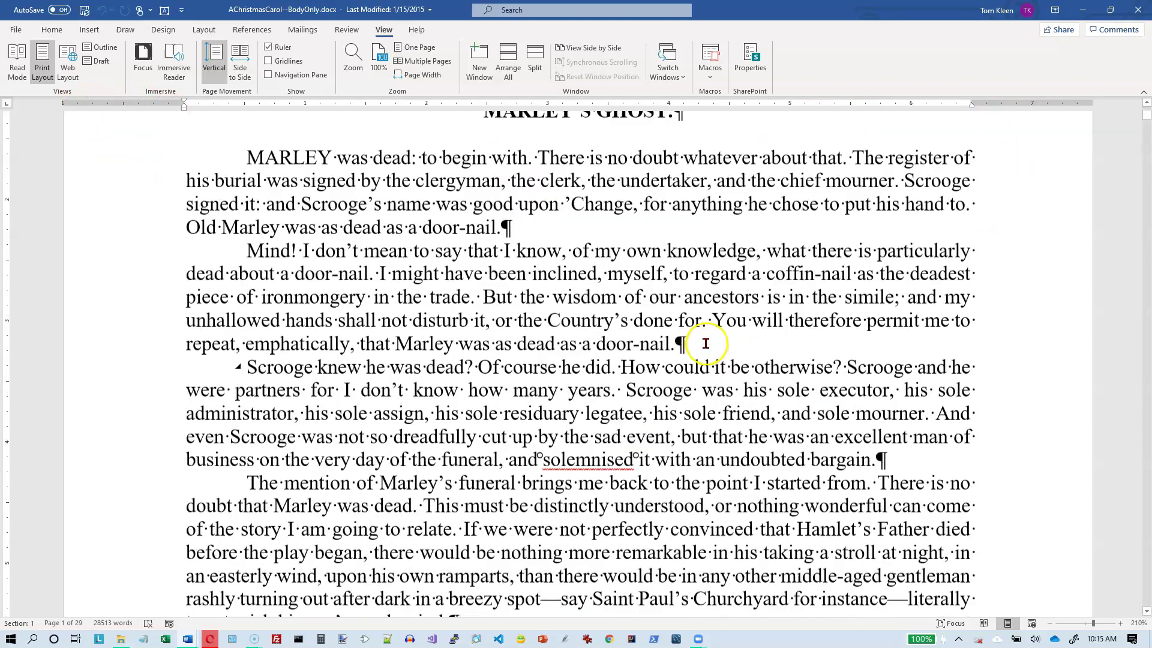
pyautogui.scroll(-11, 705, 343)
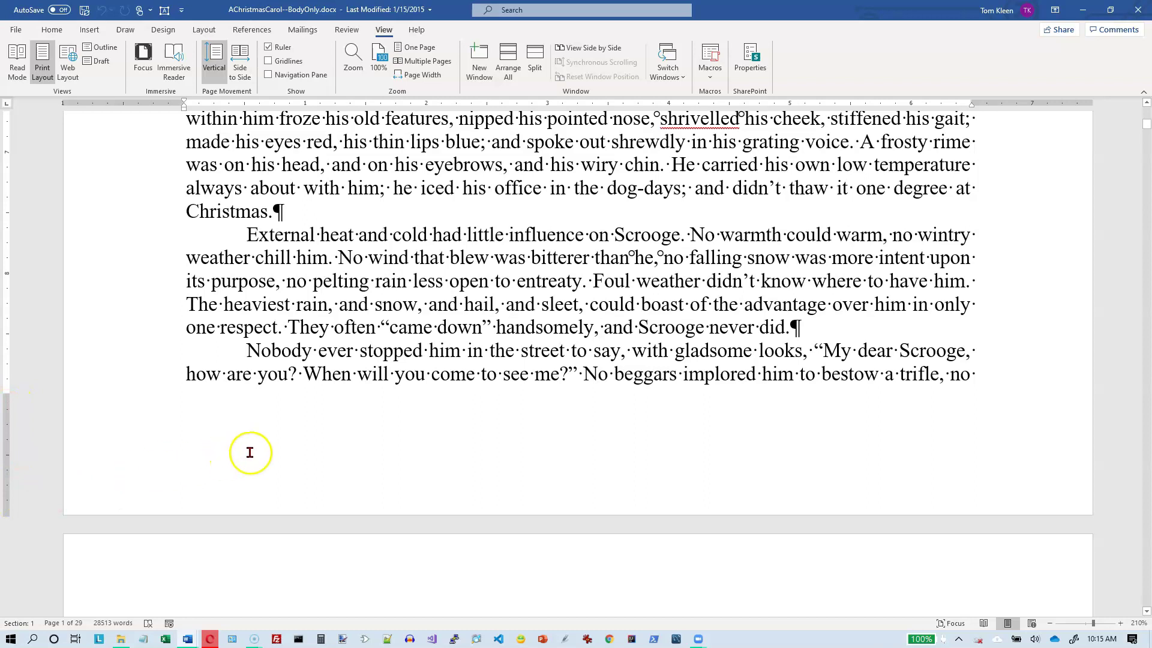
pyautogui.hotkey('ctrl', 'Home')
pyautogui.scroll(2, 459, 324)
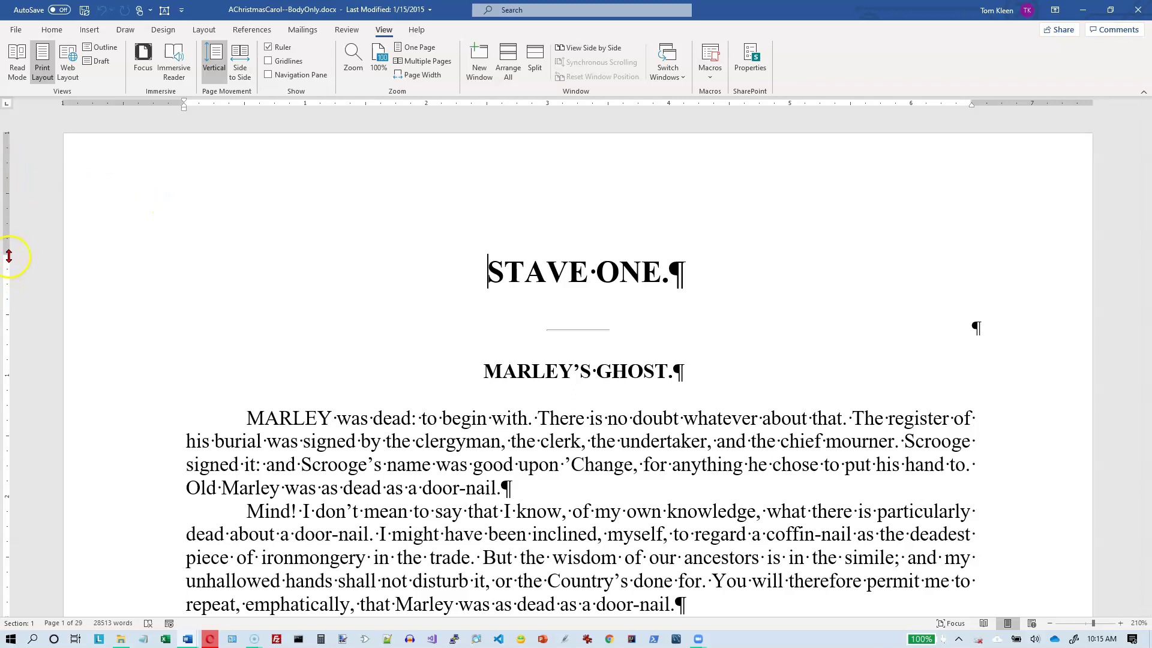
# Step: Open the first-page header for editing by double-clicking the top margin, with Home commands showing
pyautogui.doubleClick(241, 179)
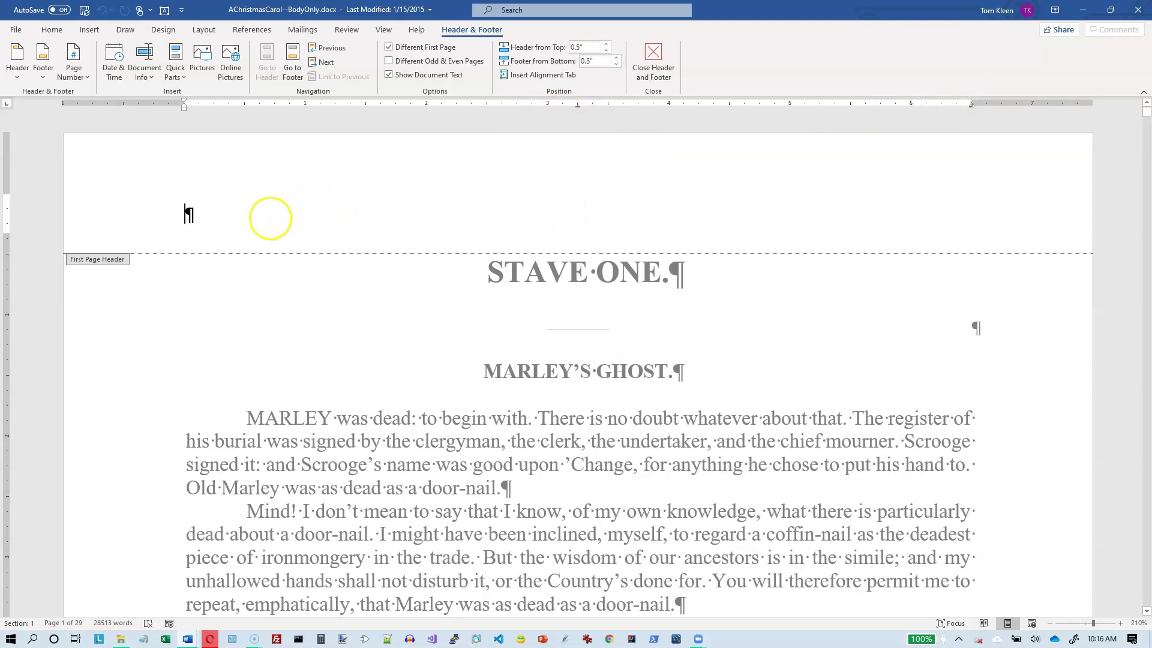
pyautogui.click(51, 30)
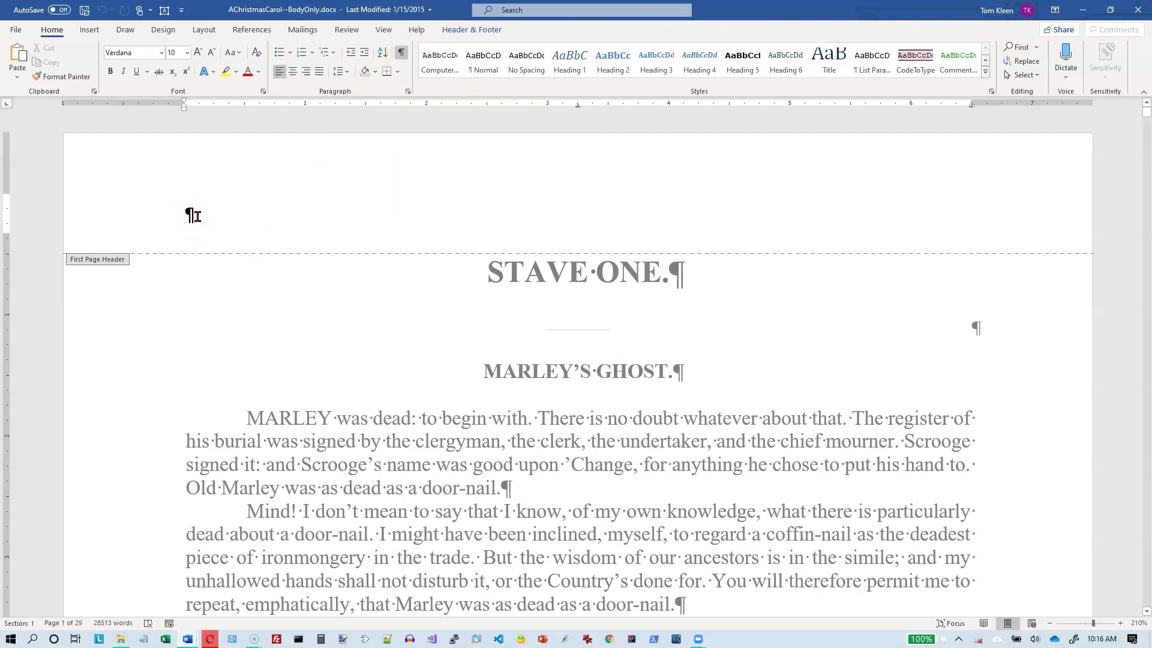
# Step: Tab the empty header line to the centre stop with formatting marks on, checking the right tab stop
pyautogui.press('Tab')
pyautogui.click(402, 55)
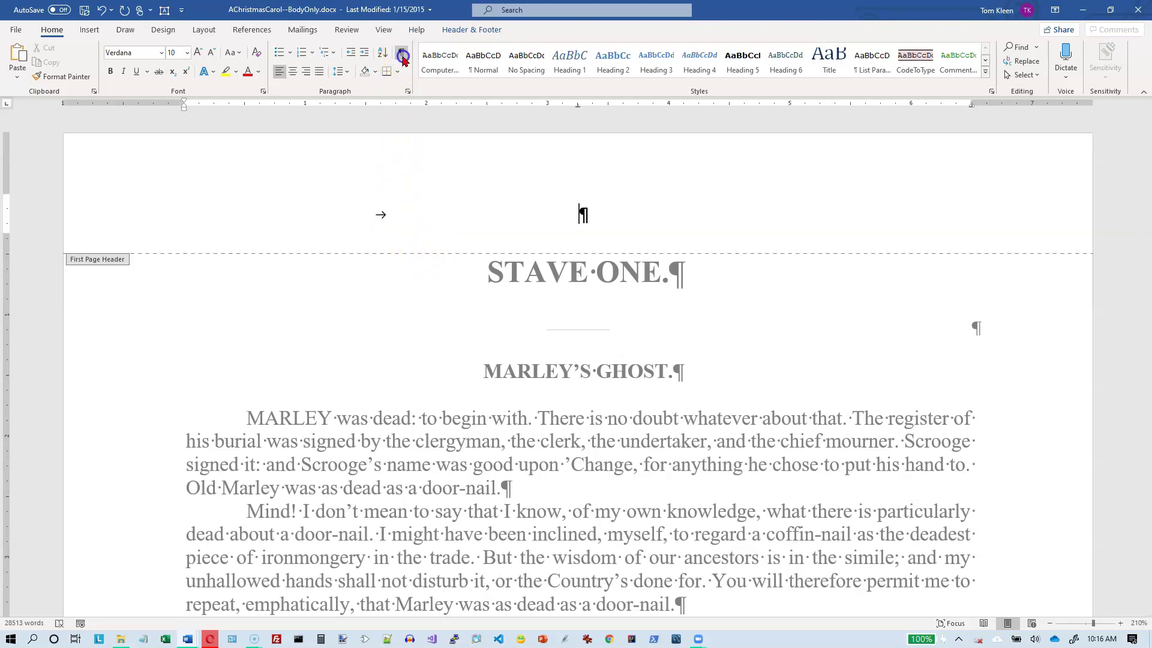
pyautogui.click(403, 55)
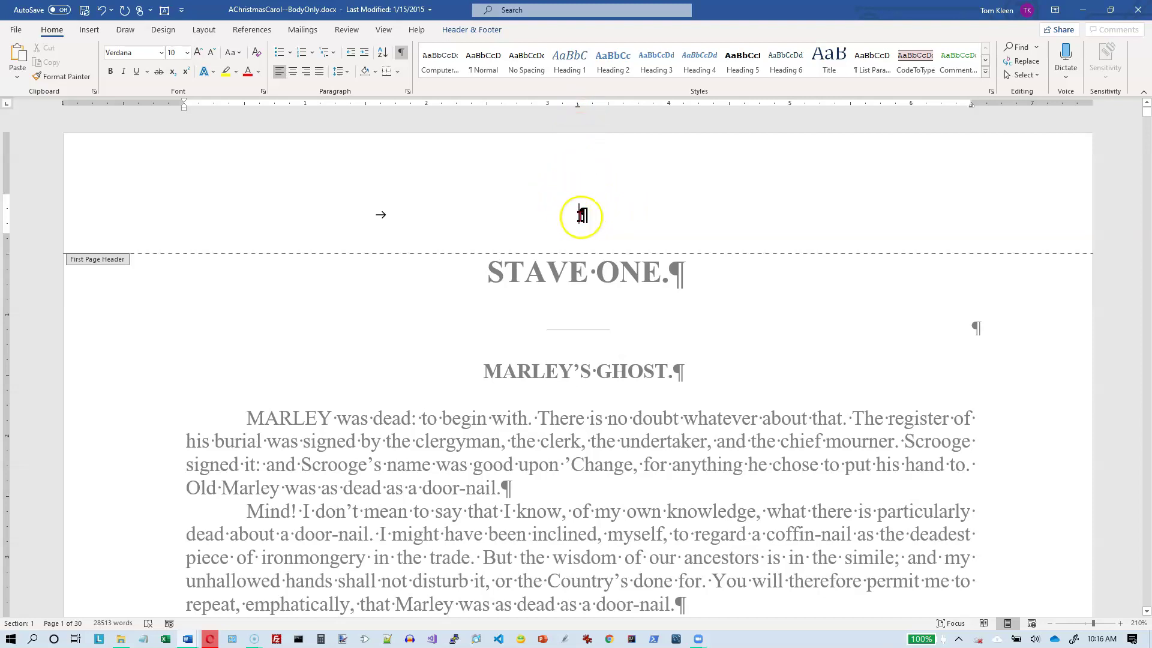
pyautogui.click(607, 216)
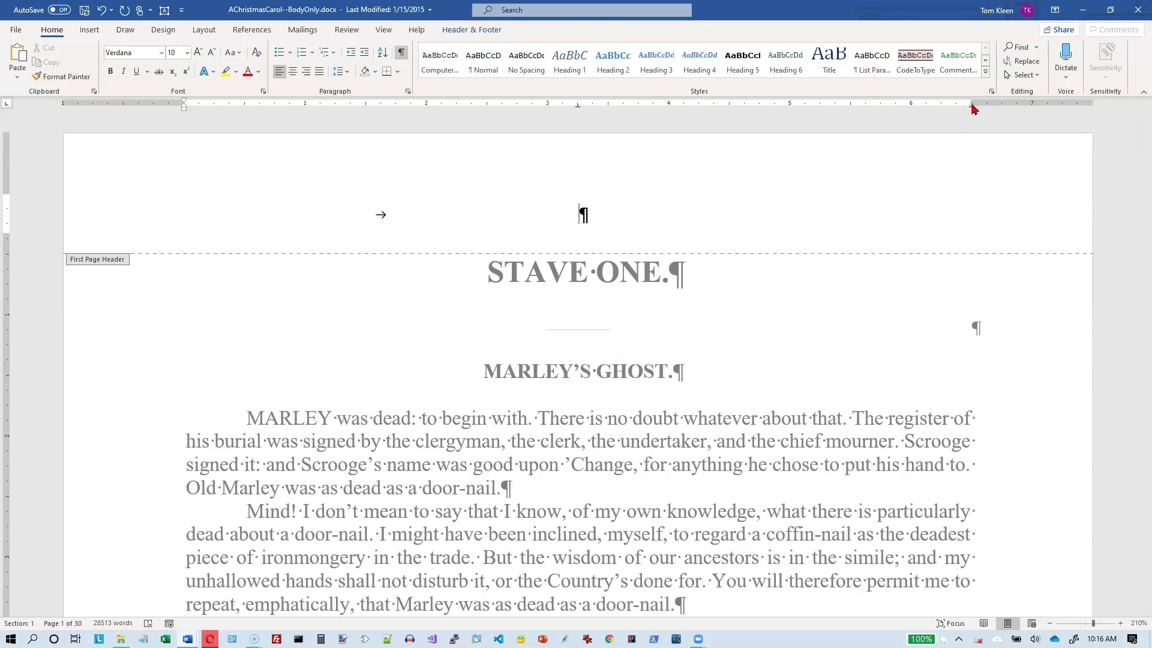
pyautogui.moveTo(972, 106); pyautogui.dragTo(962, 109)
pyautogui.moveTo(962, 109); pyautogui.dragTo(971, 110)
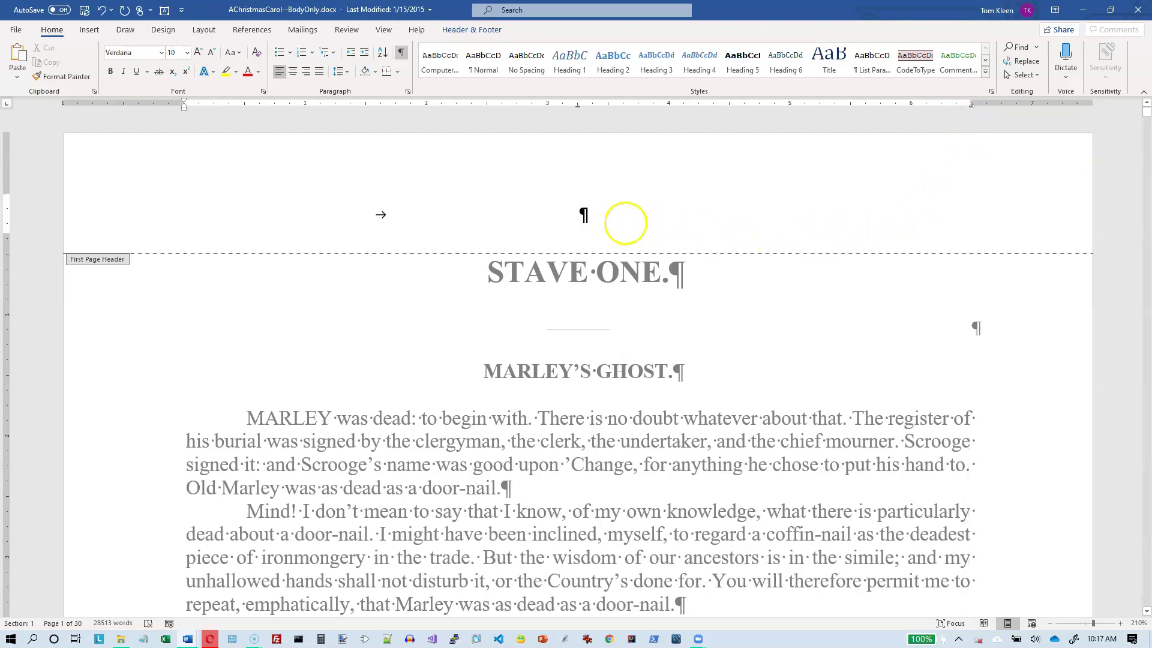
# Step: Type placeholder strings 'jkljkljk', 'jkkljkljljljljlkjljkl' and 'jkljkljkljk' at the header's left, centre and right tab positions
pyautogui.press('Tab')
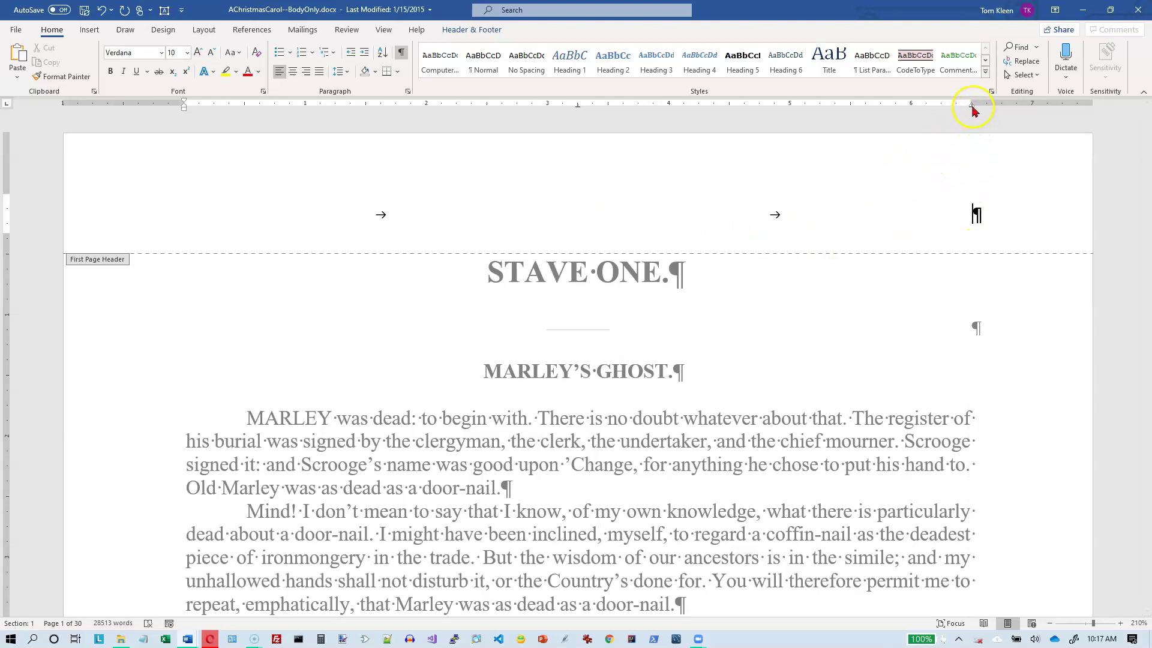
pyautogui.click(210, 211)
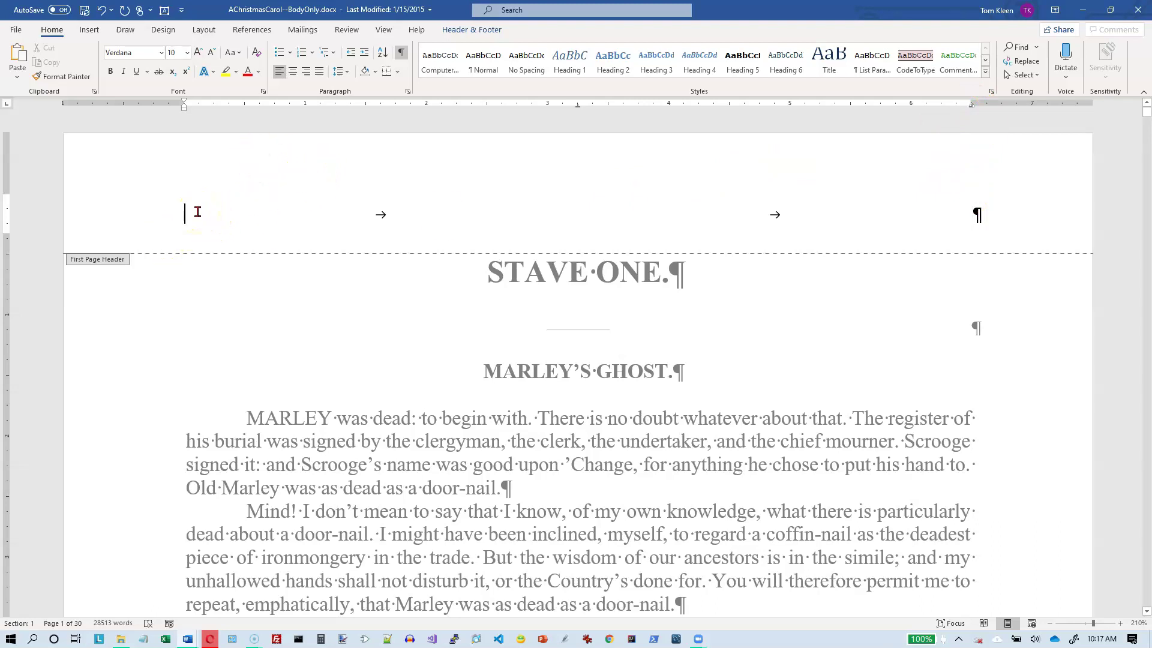
pyautogui.write('jkljkljk')
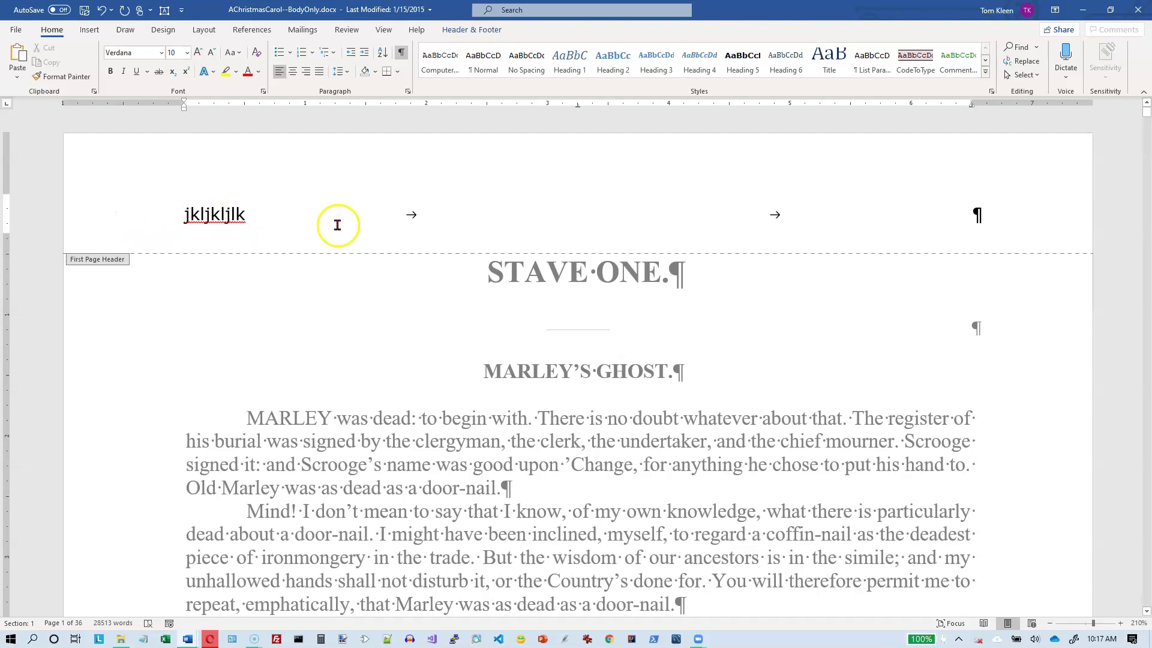
pyautogui.click(576, 209)
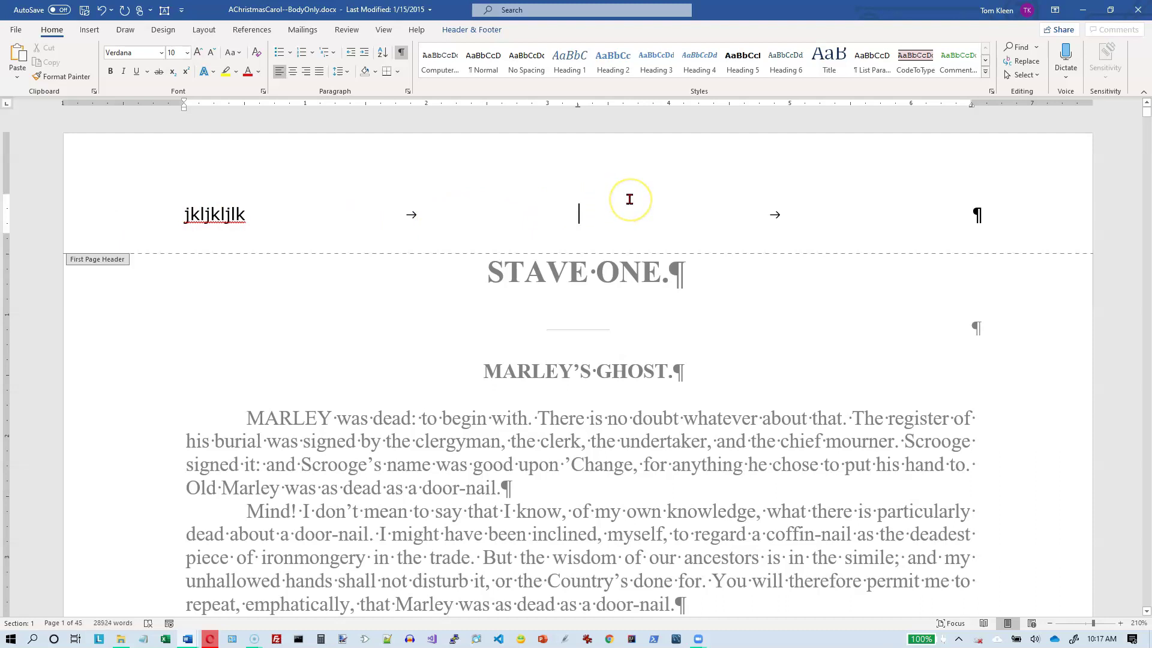
pyautogui.write('jkkljkljljljljlkjljkl')
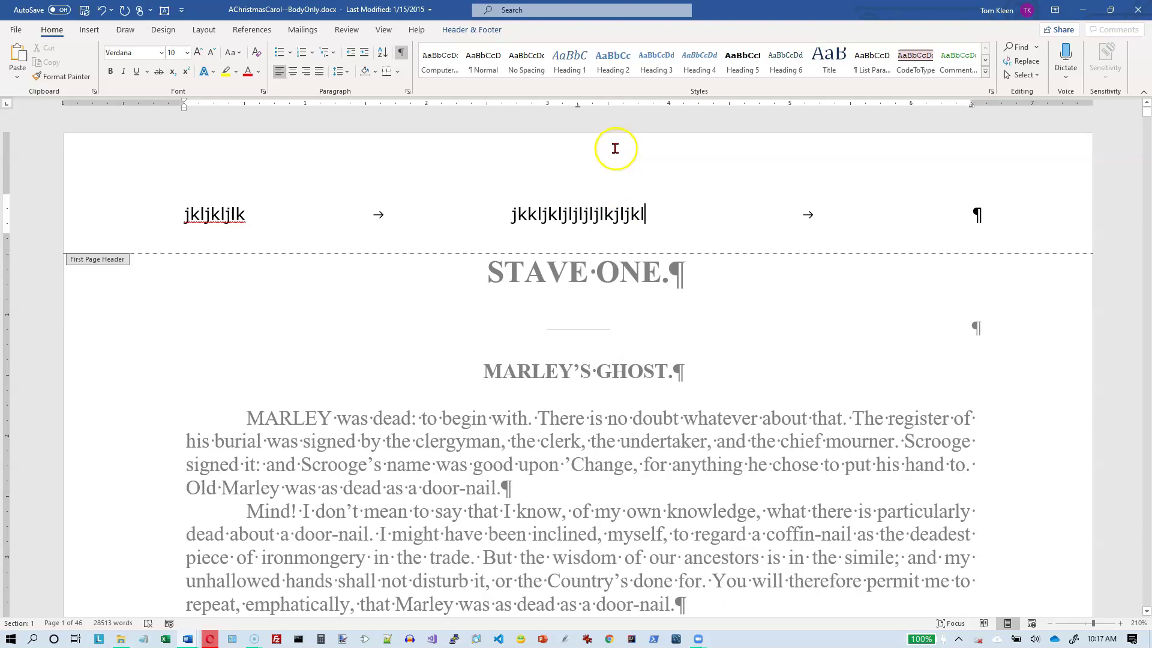
pyautogui.click(578, 108)
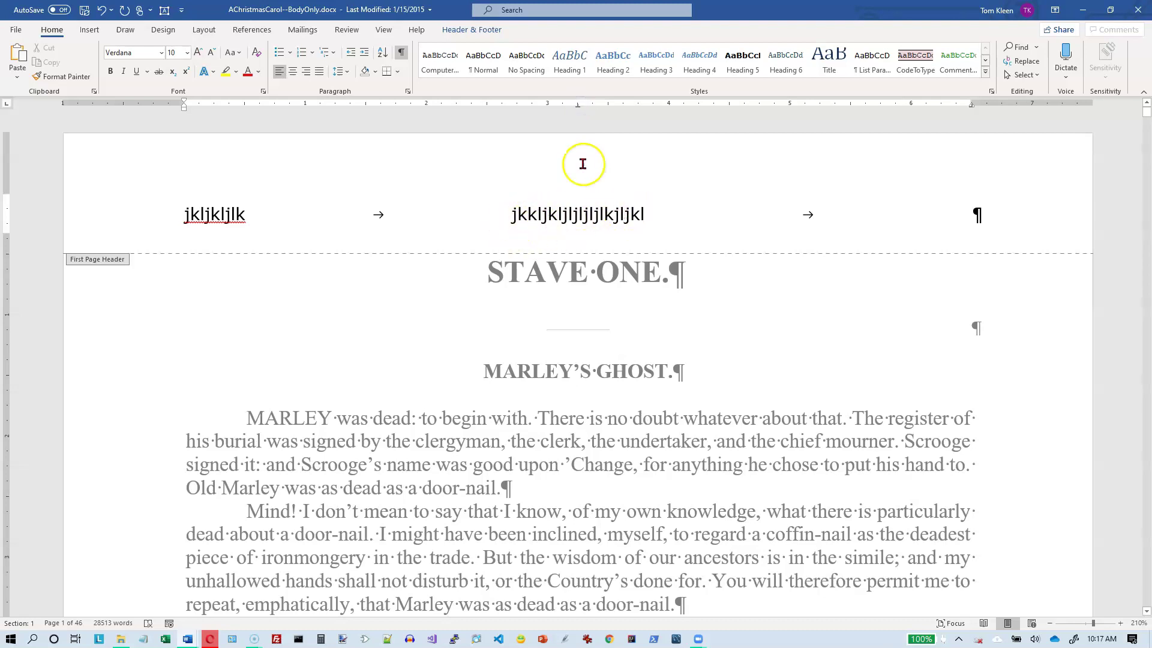
pyautogui.click(970, 215)
pyautogui.write('jkljkljkljk')
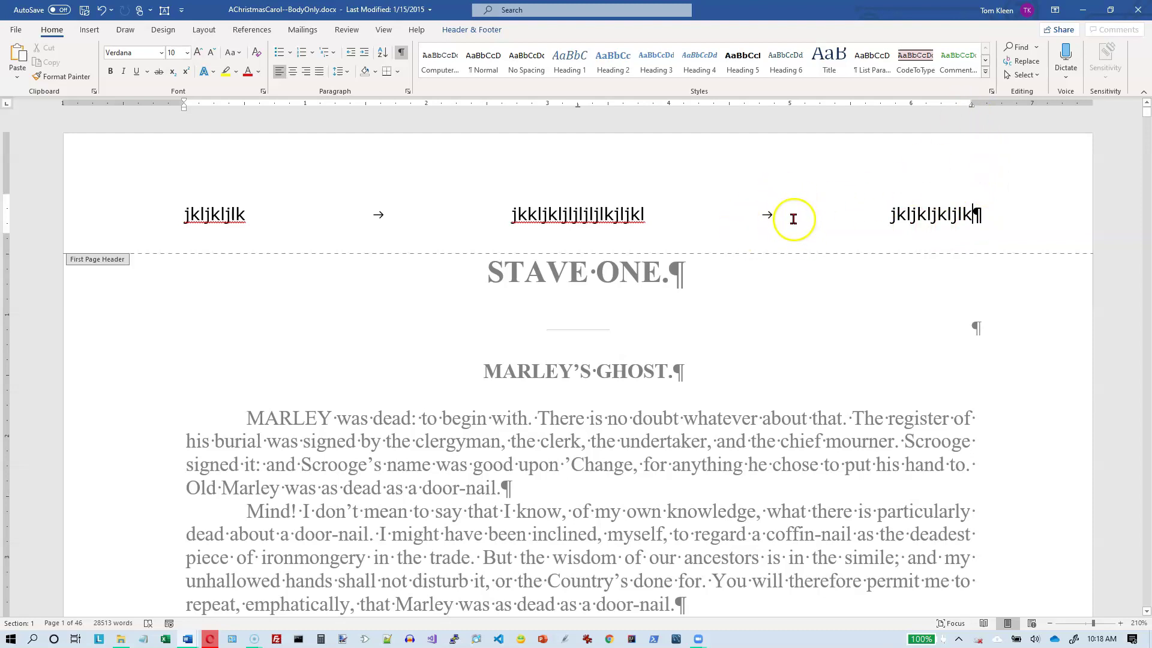
pyautogui.click(643, 225)
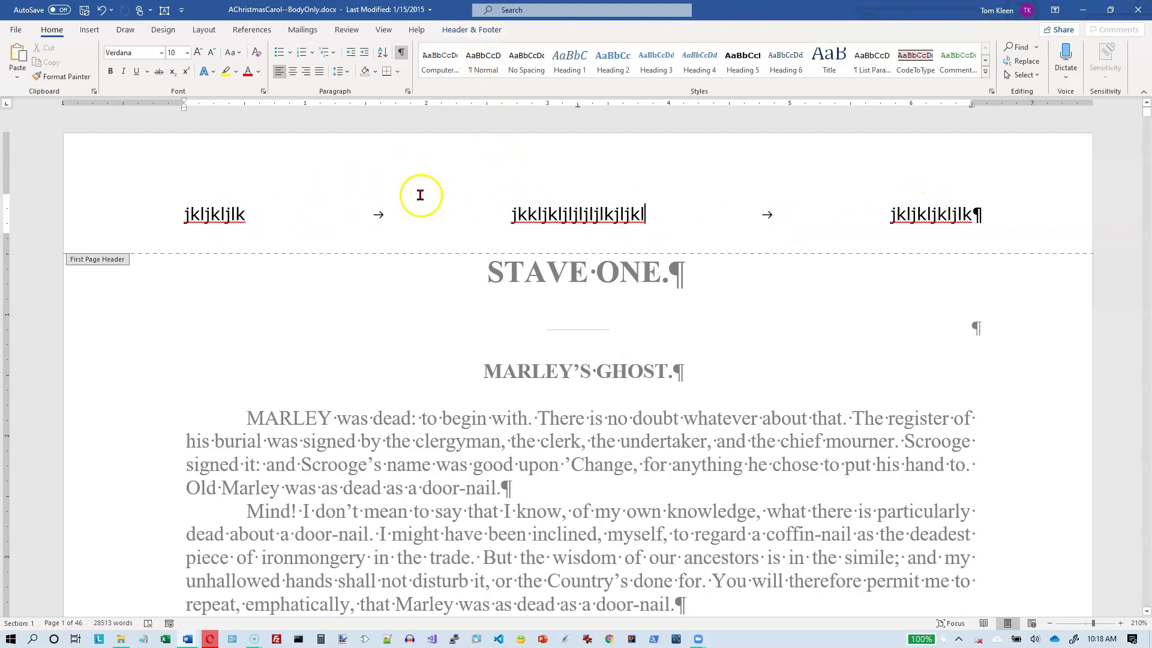
# Step: Exit the header with Close Header and Footer, then reopen it and double-click the body to leave again
pyautogui.click(472, 31)
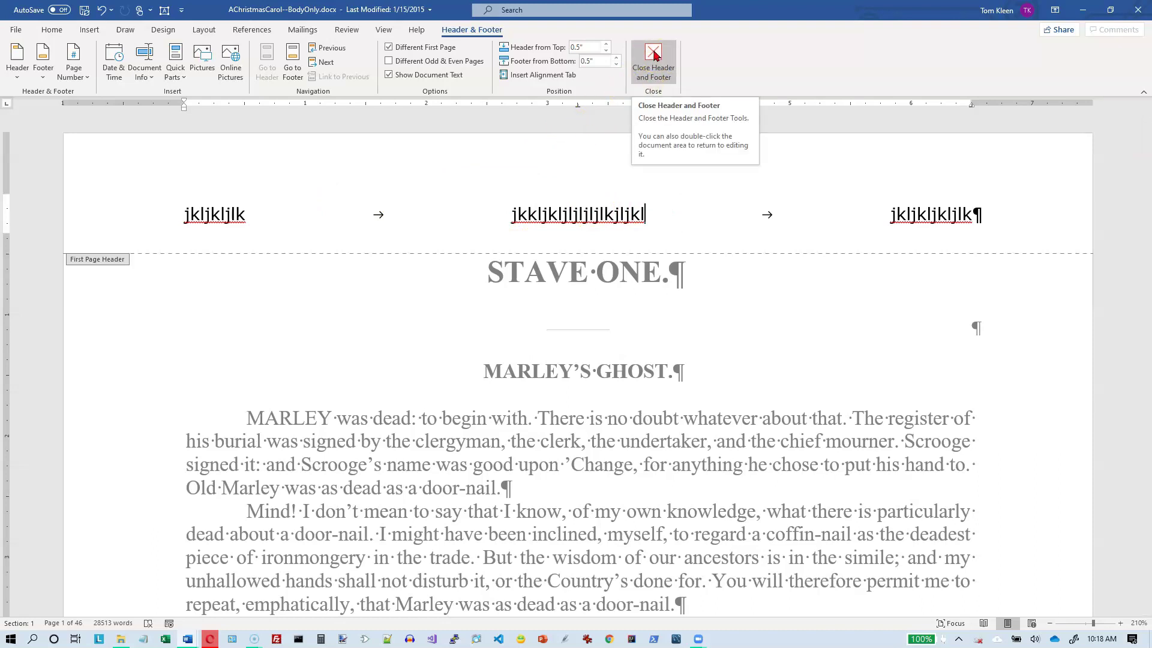
pyautogui.click(654, 54)
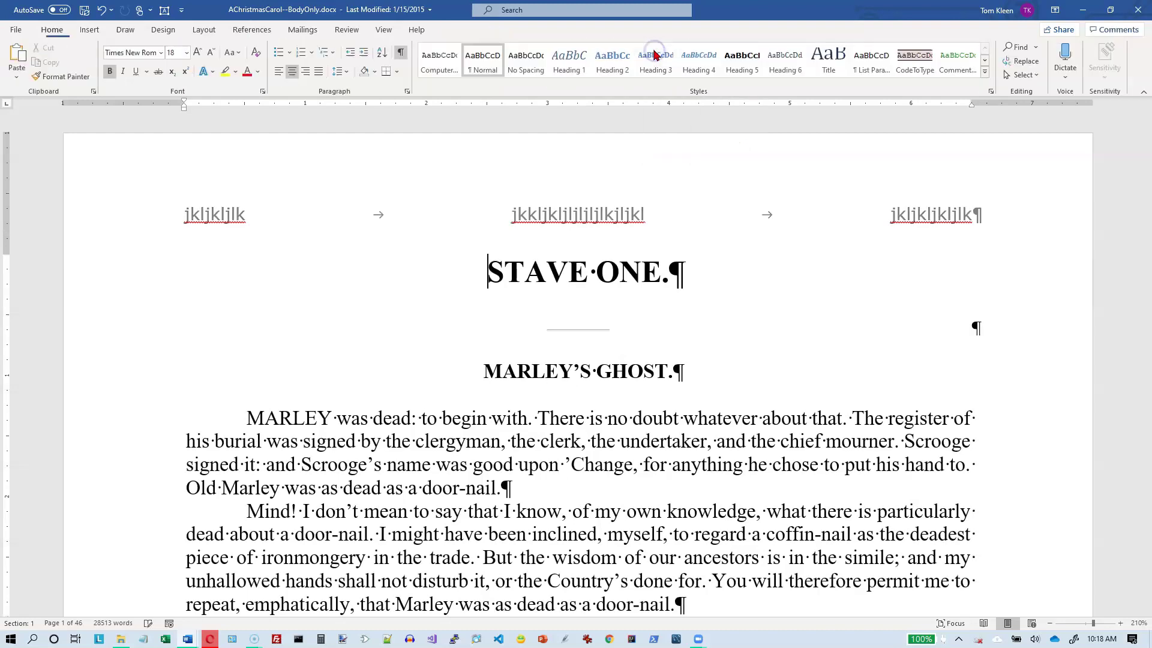
pyautogui.doubleClick(504, 200)
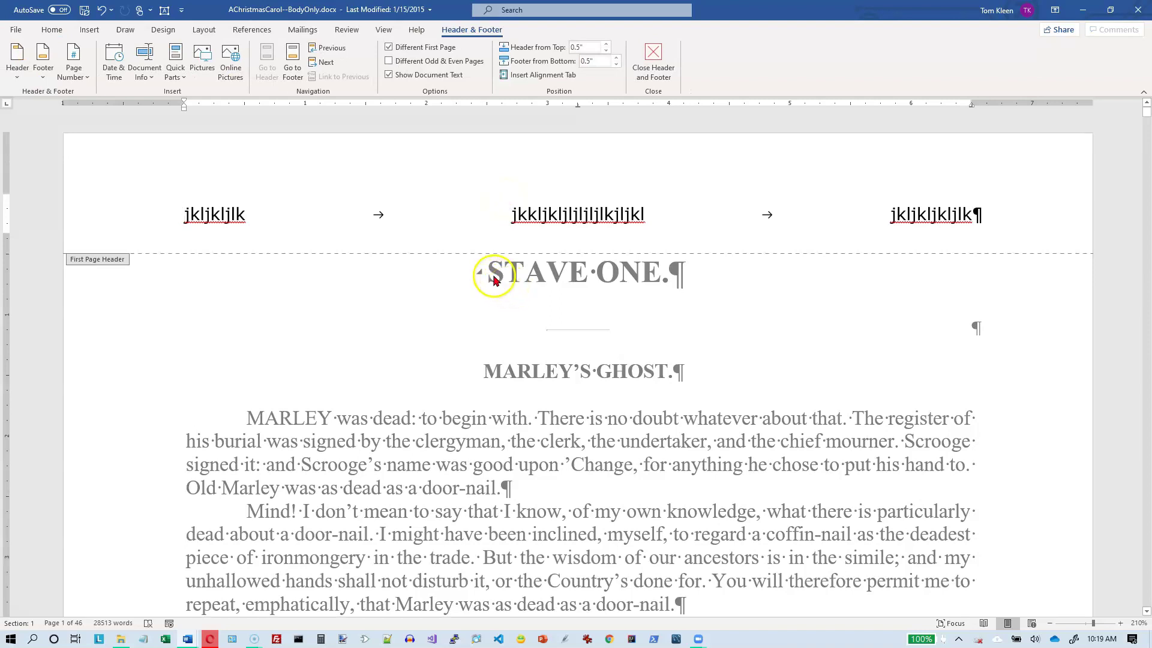
pyautogui.doubleClick(489, 277)
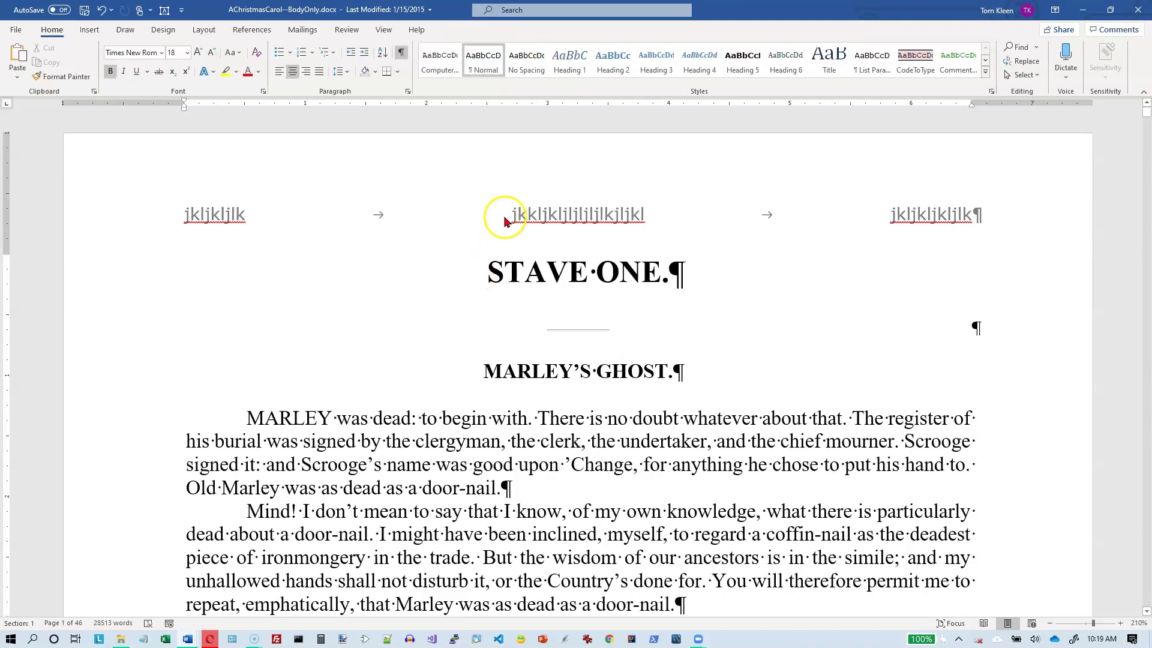